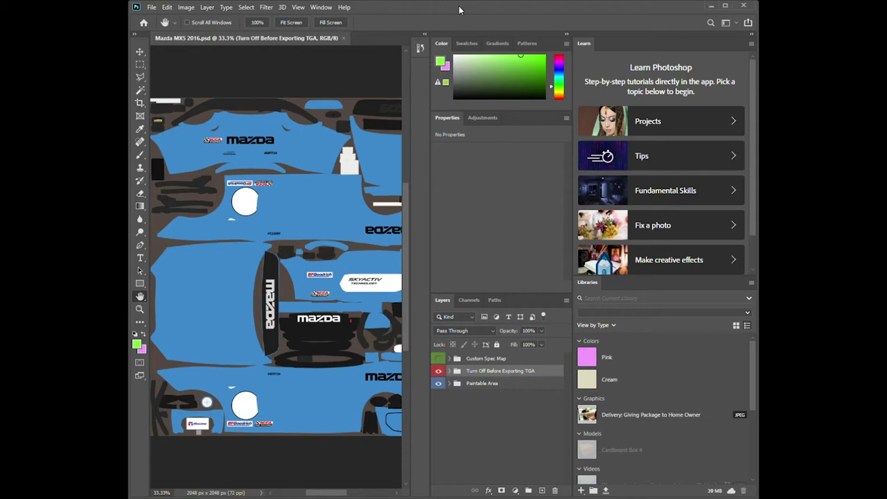
# Step: Try the Move, Lasso and Magic Wand tools, ending back on the Move tool
pyautogui.click(140, 52)
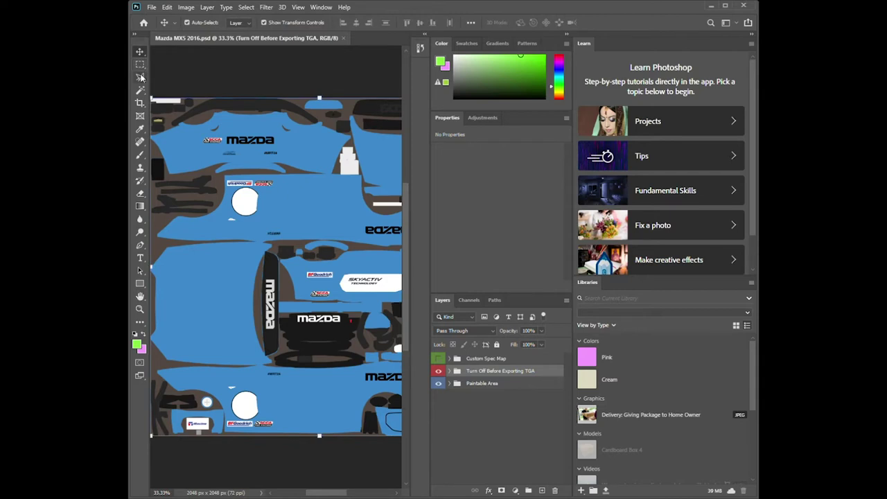
pyautogui.click(141, 78)
pyautogui.click(140, 90)
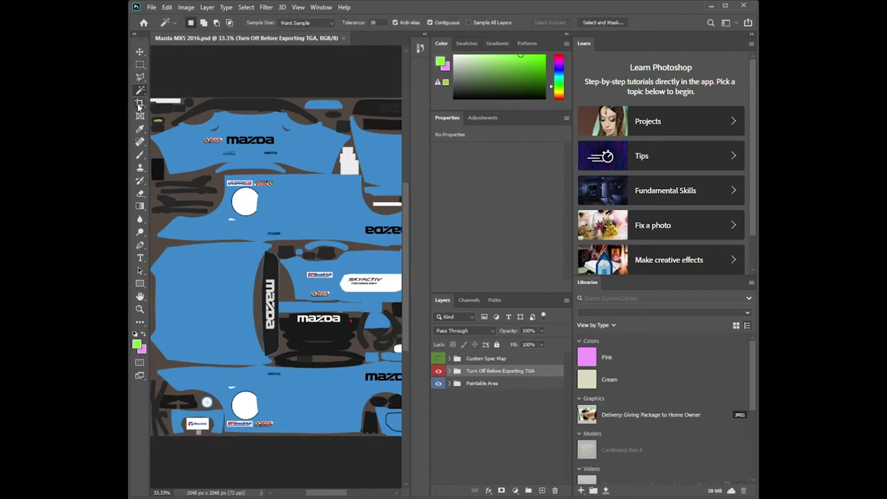
pyautogui.click(140, 55)
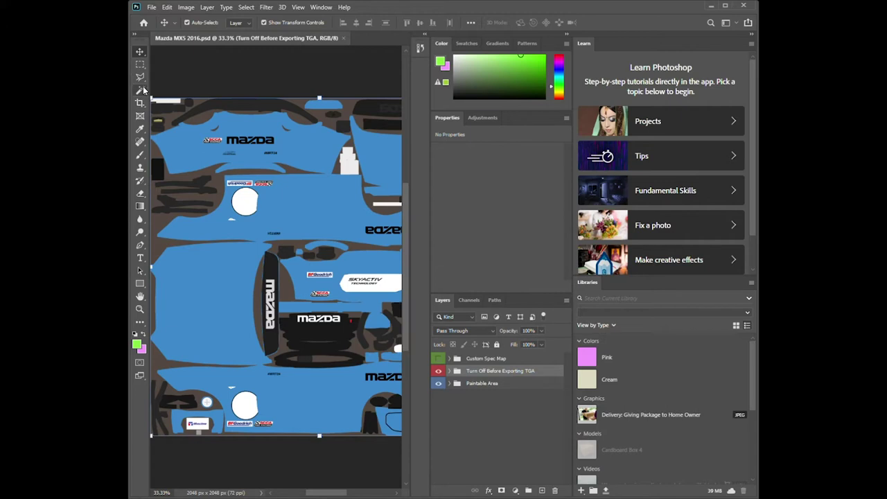
# Step: Reset the working colours to default black and white
pyautogui.click(136, 337)
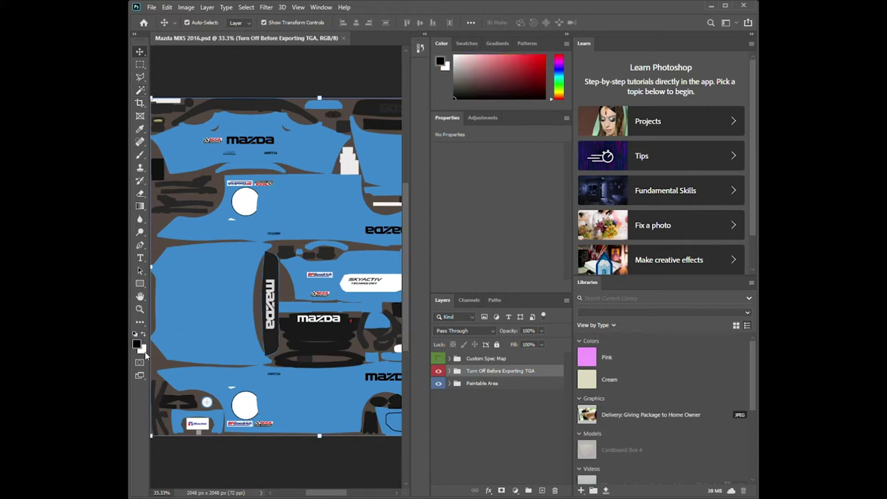
pyautogui.click(145, 352)
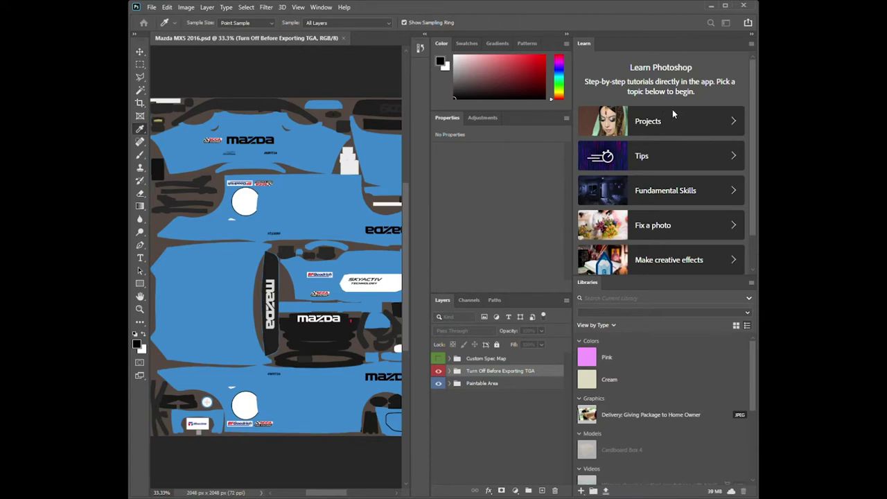
# Step: Cancel the Color Picker and close the Learn and Libraries panels
pyautogui.press('Escape')
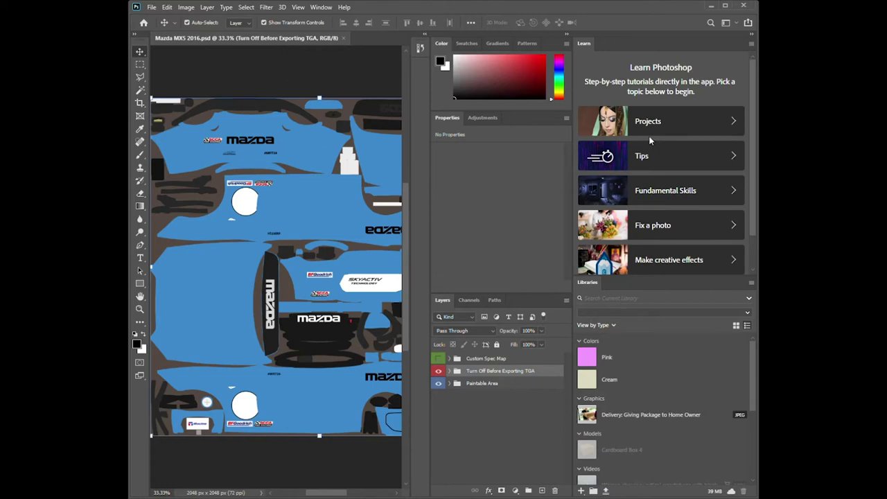
pyautogui.moveTo(585, 43); pyautogui.dragTo(572, 56)
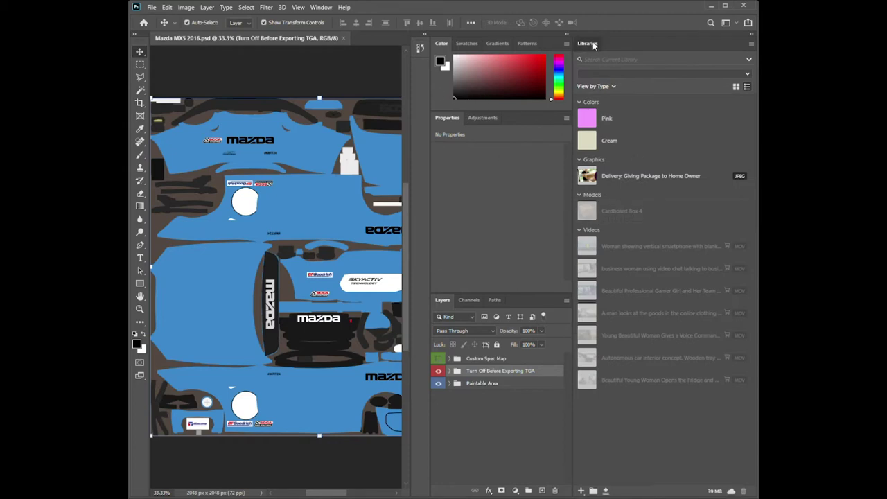
pyautogui.moveTo(589, 44); pyautogui.dragTo(582, 56)
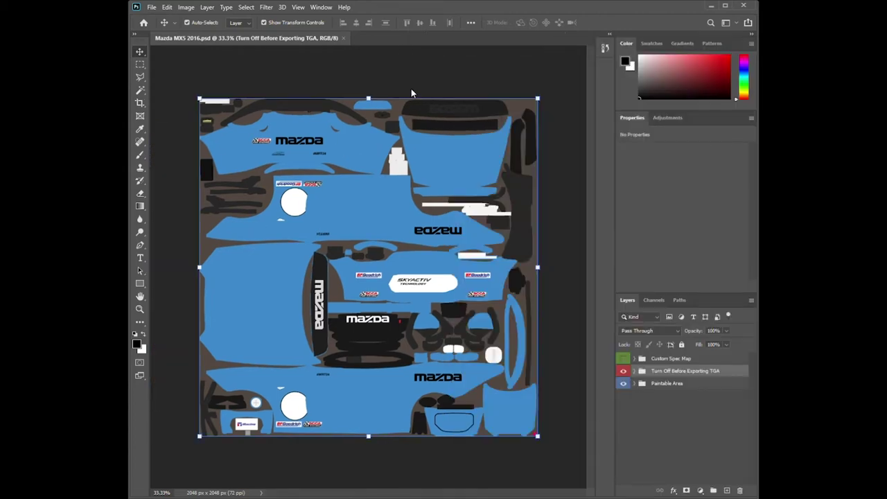
# Step: Close the Properties and Adjustments panels and make the Layers panel taller
pyautogui.moveTo(634, 120); pyautogui.dragTo(458, 137)
pyautogui.moveTo(635, 117); pyautogui.dragTo(451, 128)
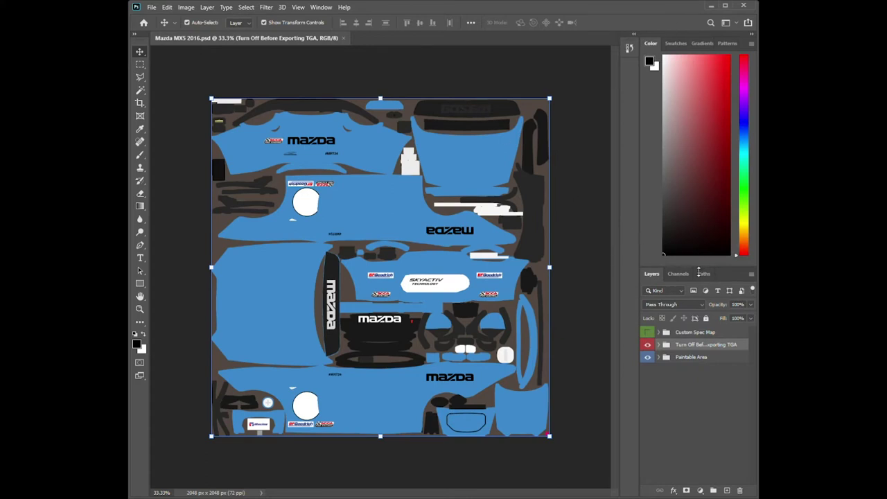
pyautogui.moveTo(698, 271); pyautogui.dragTo(687, 154)
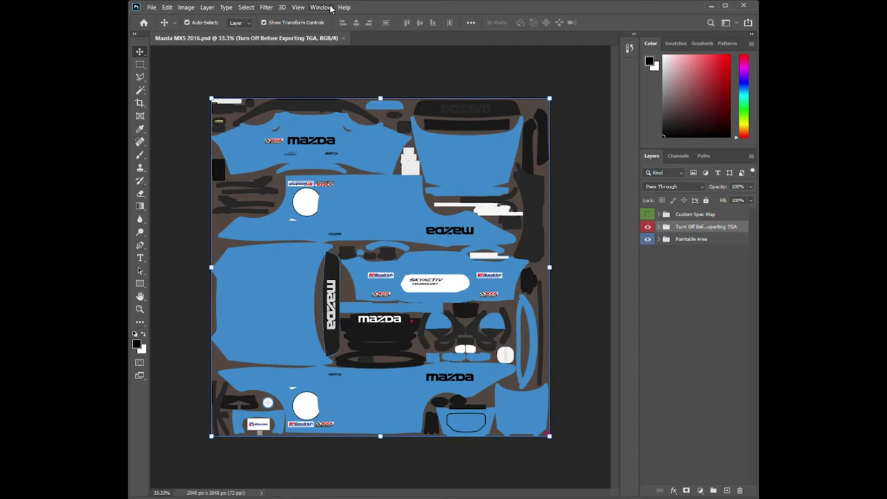
# Step: Fit the texture to the window with the Hand tool and expand the Turn Off Before Exporting TGA group
pyautogui.doubleClick(140, 297)
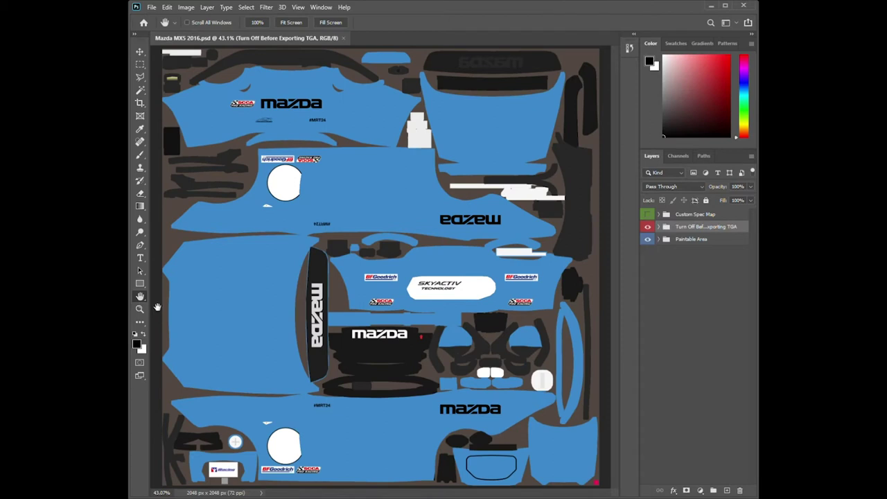
pyautogui.click(659, 227)
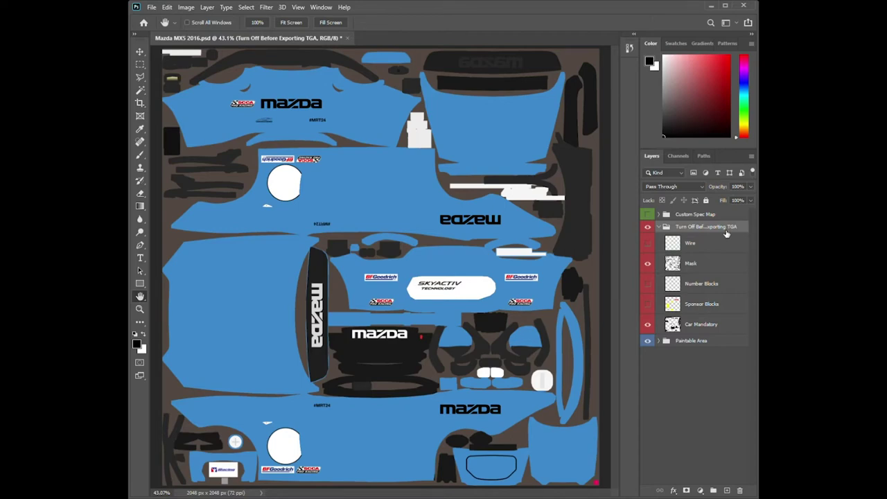
# Step: Make the Wire and Number Blocks layers visible and delete the Sponsor Blocks layer
pyautogui.click(647, 244)
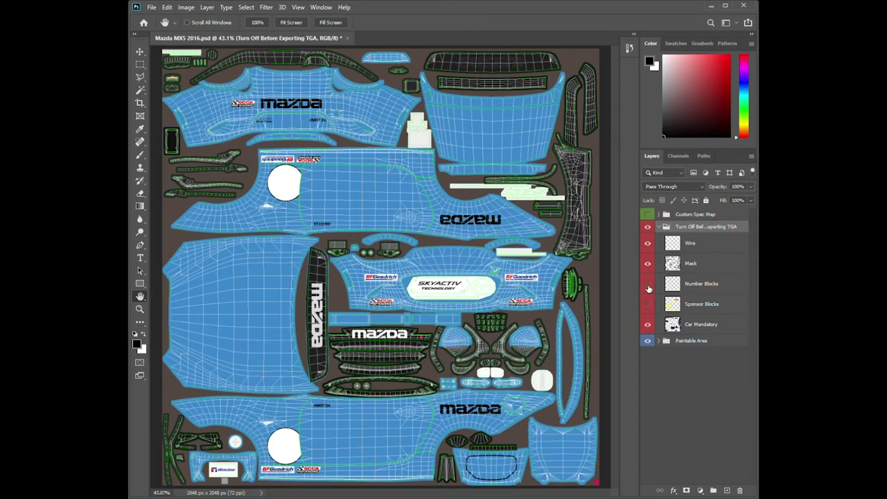
pyautogui.click(648, 287)
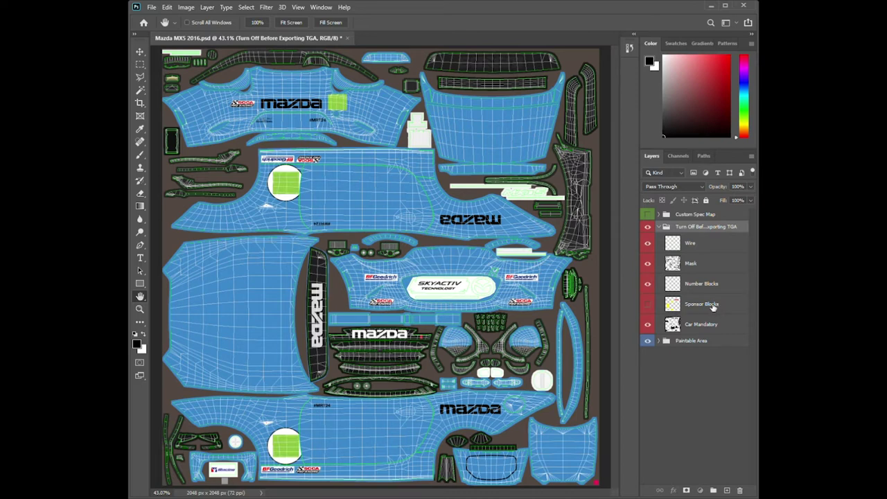
pyautogui.click(713, 306)
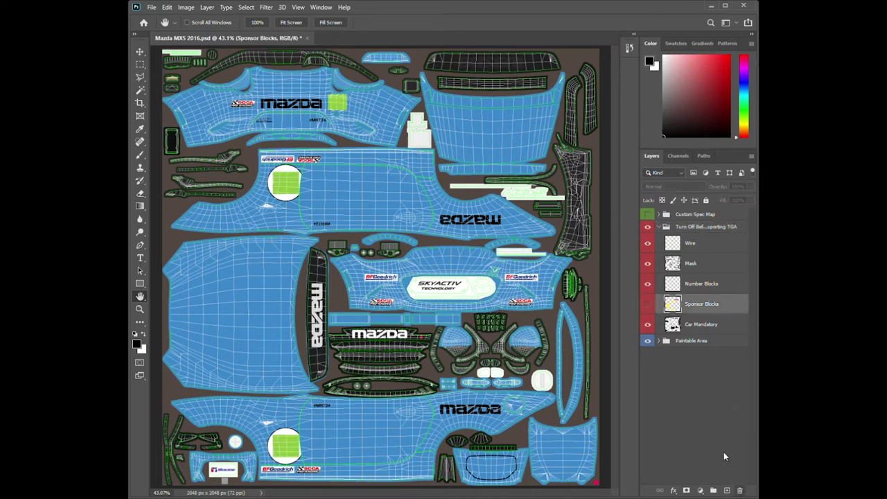
pyautogui.press('Delete')
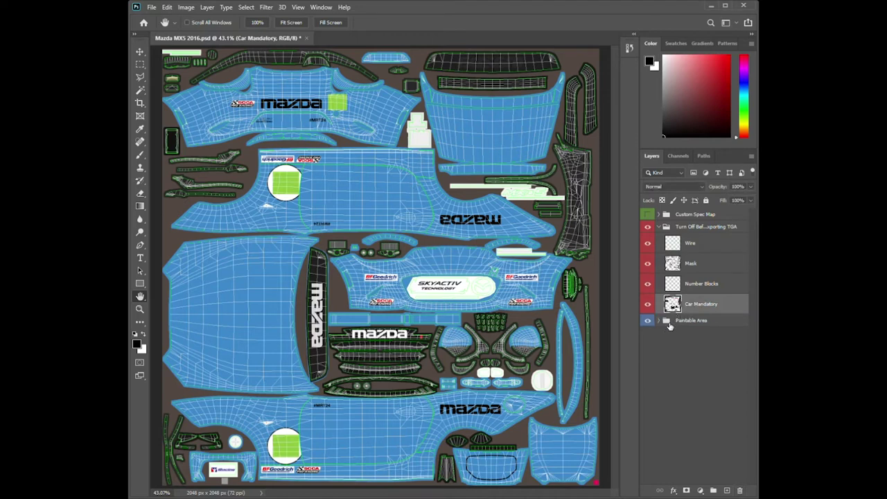
# Step: Expand Paintable Area and delete the car_decal, Color Change Logos and Car Patterns layers
pyautogui.click(659, 321)
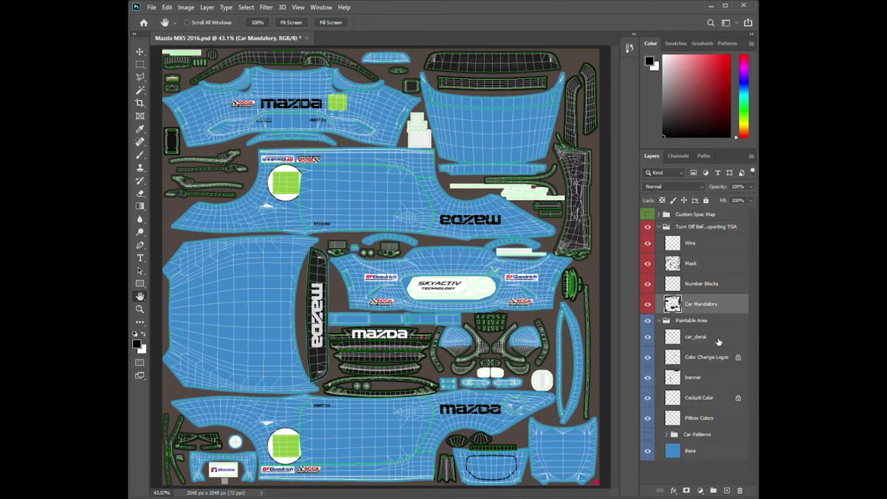
pyautogui.click(714, 340)
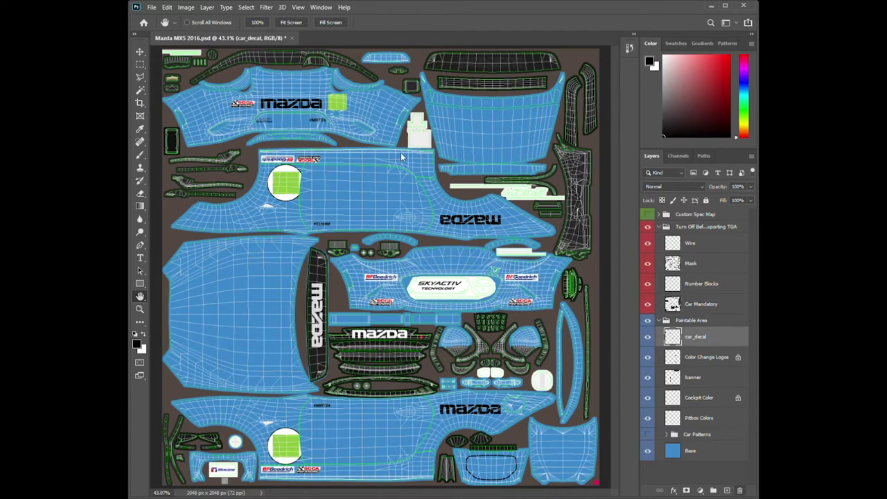
pyautogui.press('Delete')
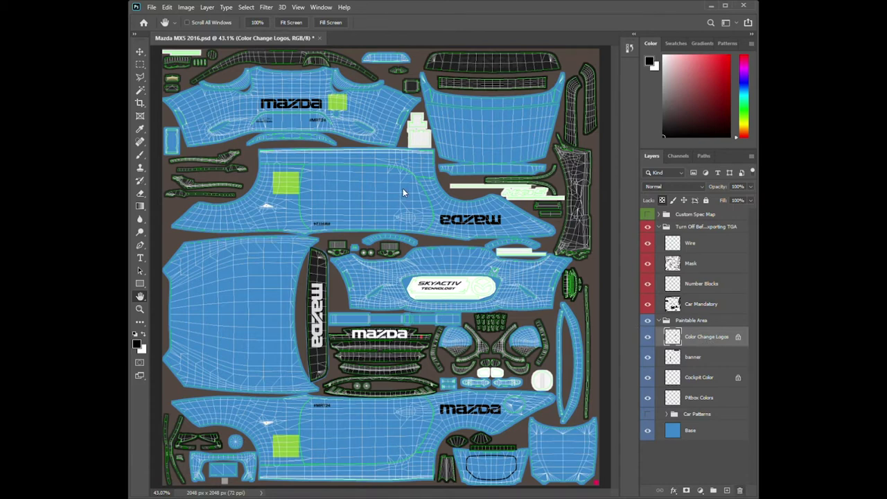
pyautogui.press('Delete')
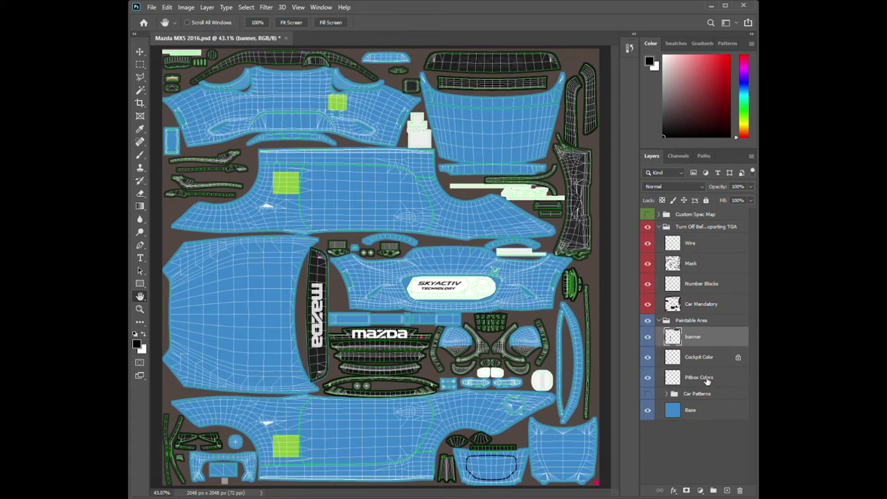
pyautogui.click(698, 395)
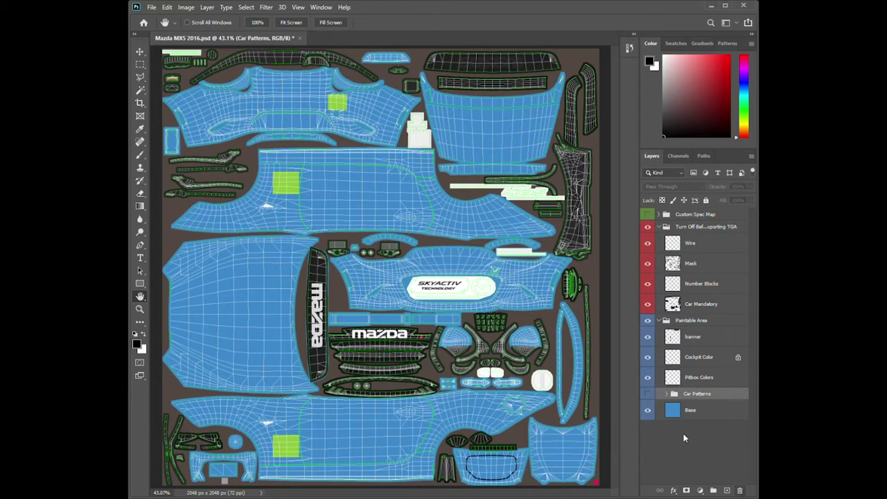
pyautogui.press('Delete')
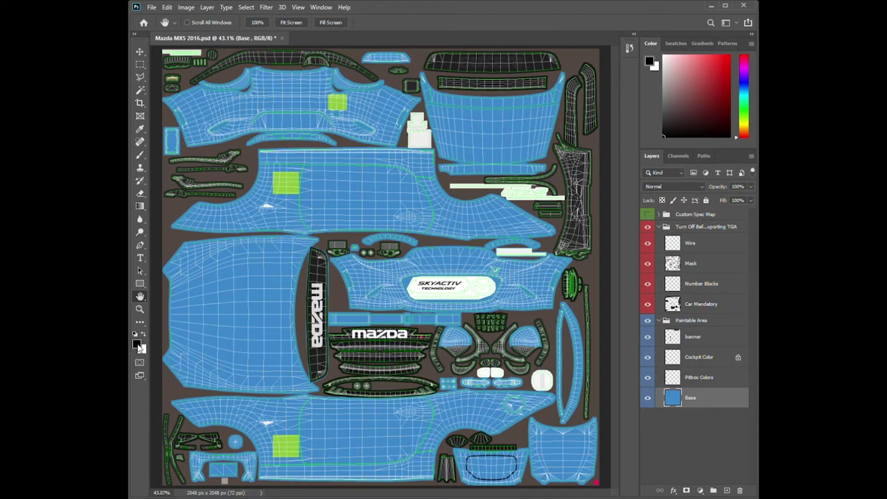
# Step: Pick a cream foreground colour and a pink background colour
pyautogui.press('i')
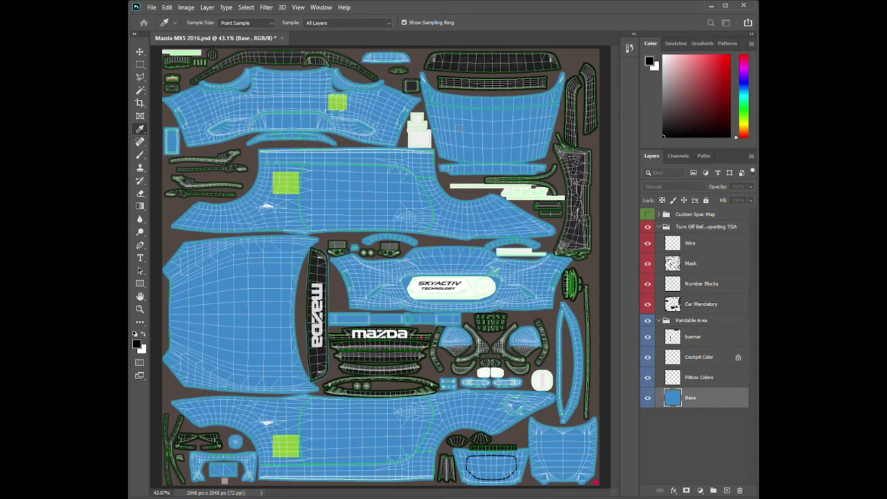
pyautogui.press('Return')
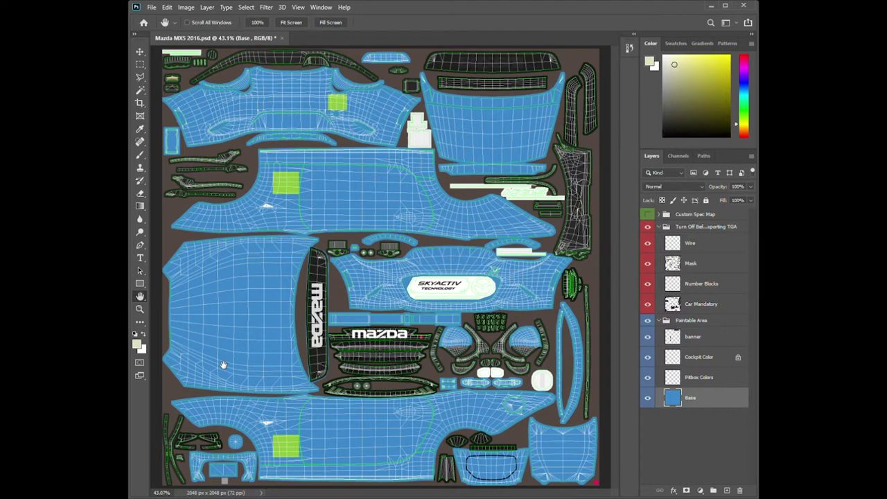
pyautogui.click(143, 352)
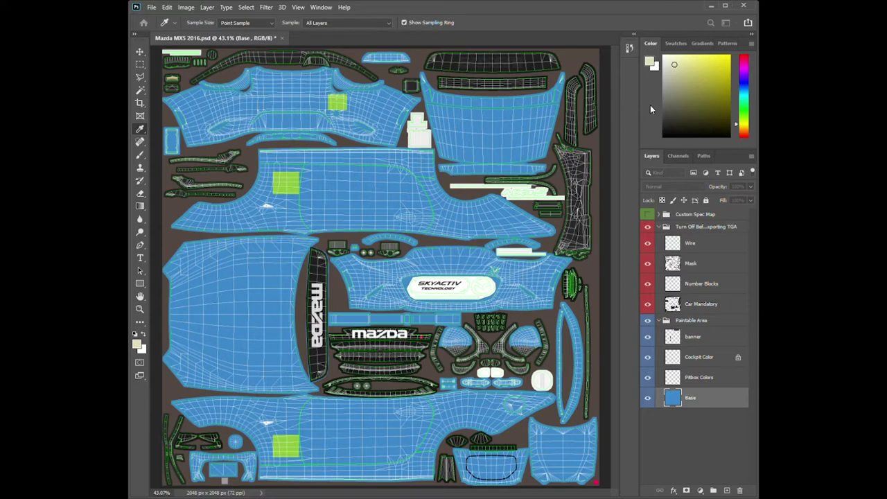
pyautogui.press('h')
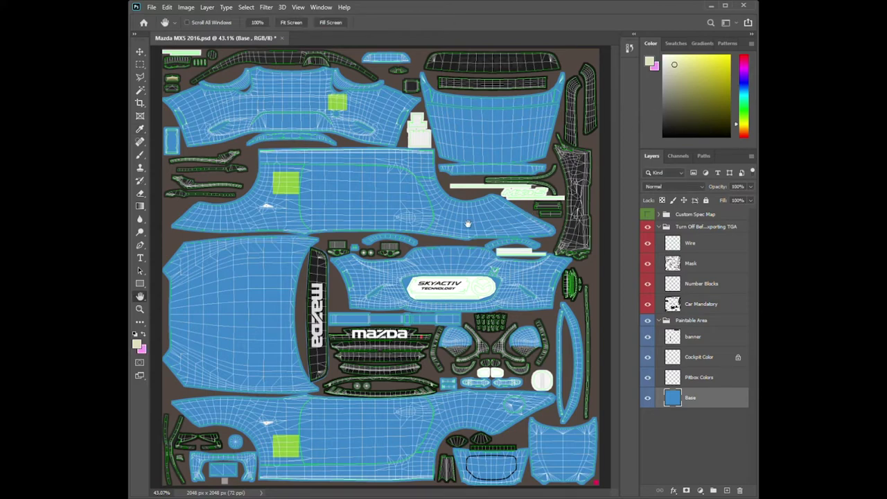
# Step: Switch to the Swatches panel and scroll through its swatch folders
pyautogui.click(676, 44)
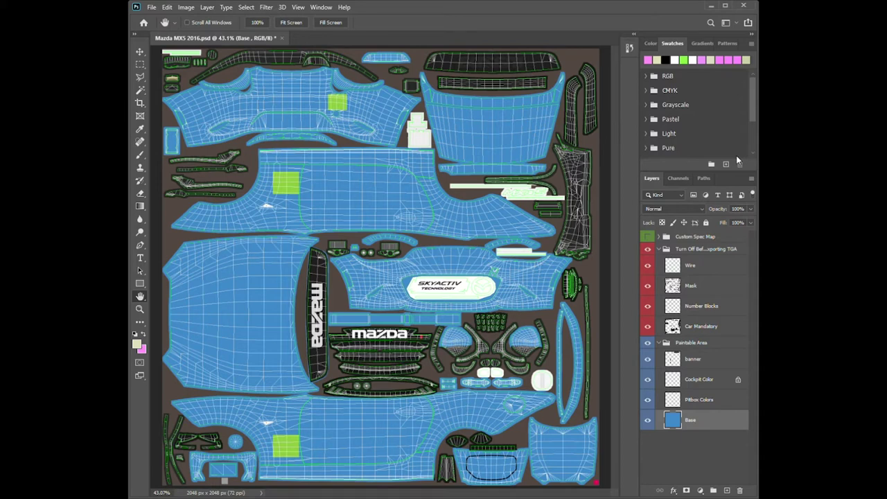
pyautogui.moveTo(753, 96); pyautogui.dragTo(754, 124)
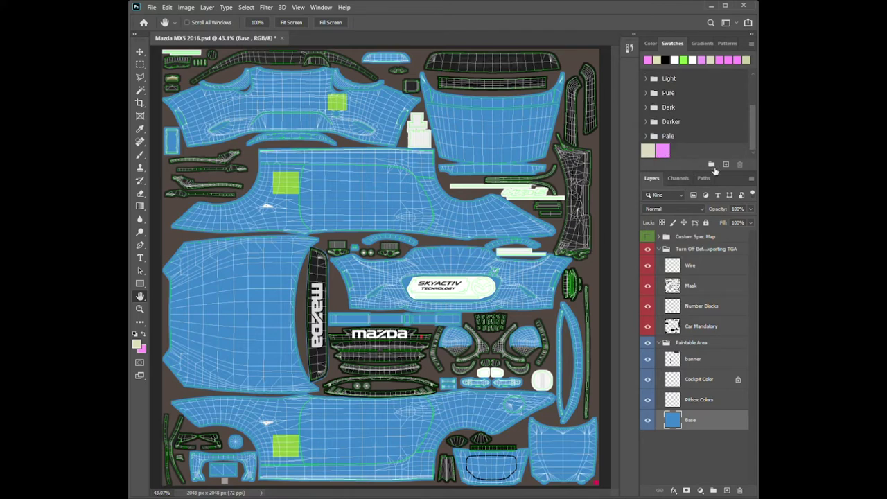
pyautogui.moveTo(752, 138); pyautogui.dragTo(750, 87)
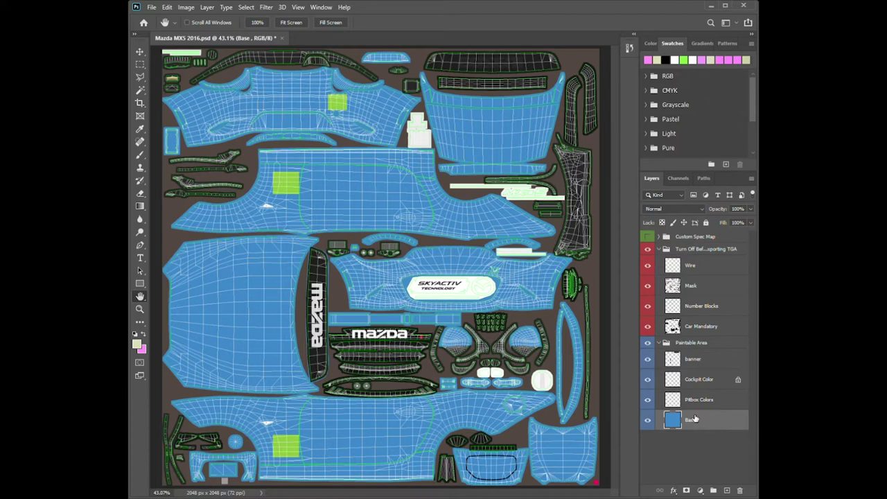
# Step: Solo the Base layer, then re-show banner, Car Mandatory, Number Blocks, Mask and Wire
pyautogui.keyDown('alt'); pyautogui.click(648, 421); pyautogui.keyUp('alt')
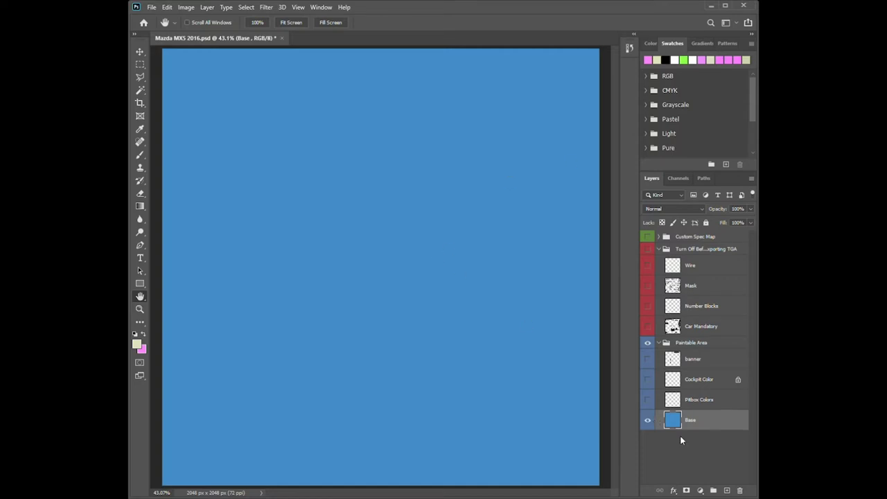
pyautogui.click(649, 360)
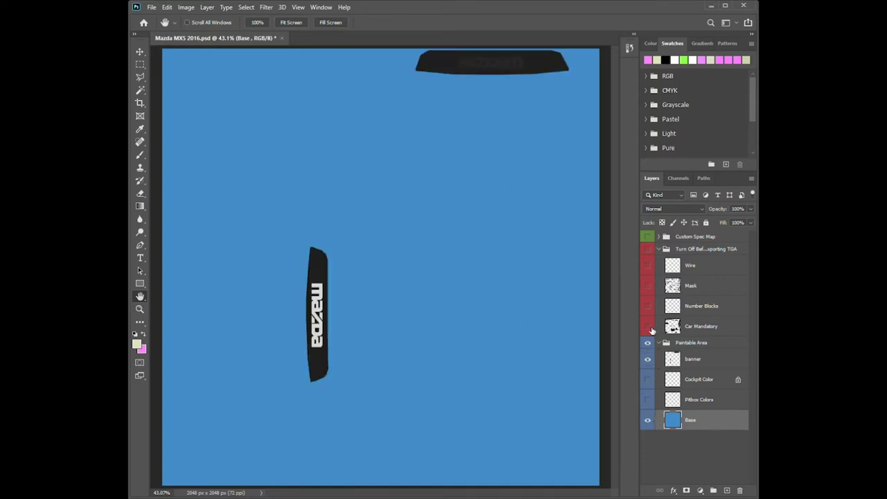
pyautogui.click(647, 326)
pyautogui.click(649, 305)
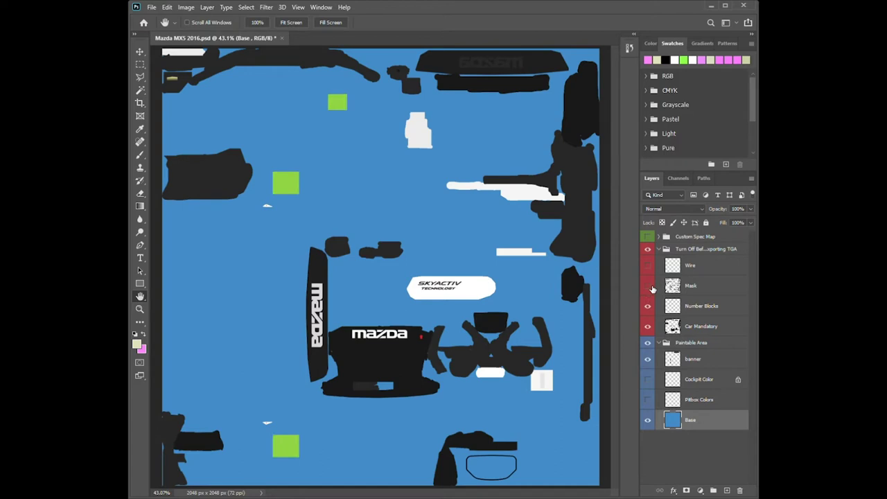
pyautogui.click(649, 284)
pyautogui.click(648, 266)
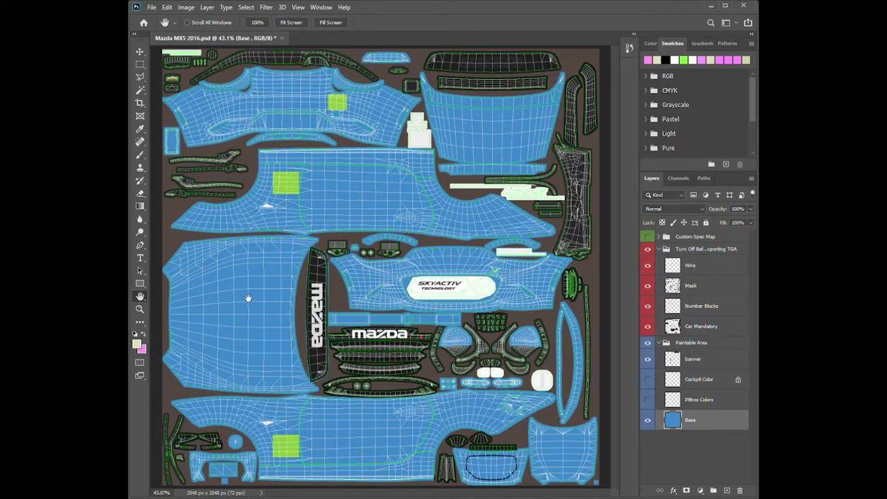
# Step: Fill the Base layer with the cream foreground colour and add a new empty layer above it
pyautogui.hotkey('alt', 'BackSpace')
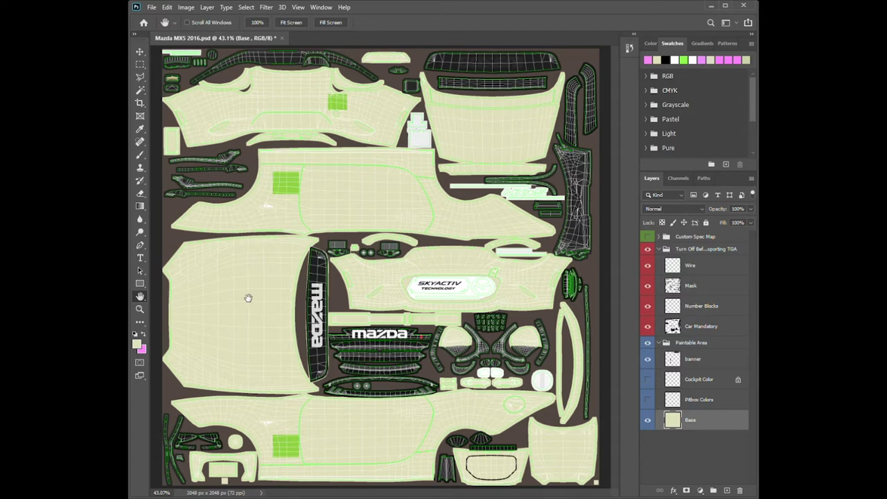
pyautogui.click(728, 490)
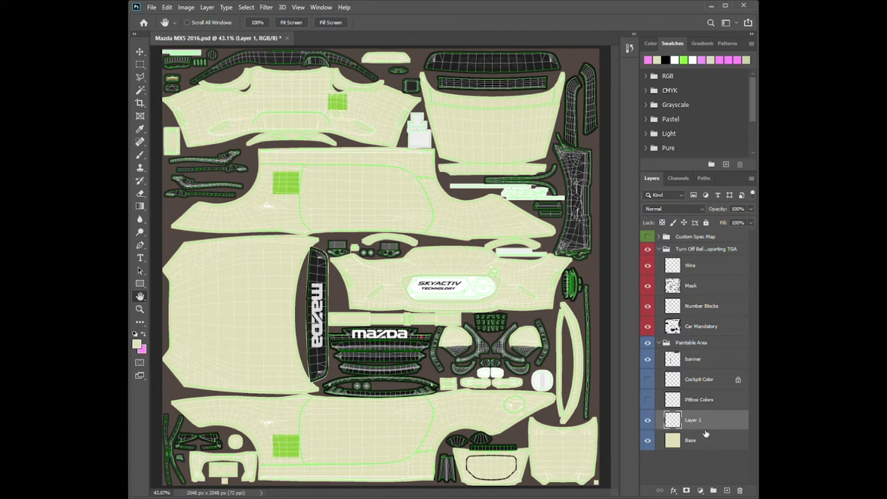
# Step: Rename Layer 1 above Base to 'stripes'
pyautogui.doubleClick(697, 421)
pyautogui.press('BackSpace')
pyautogui.write('stripes')
pyautogui.press('Return')
pyautogui.click(140, 65)
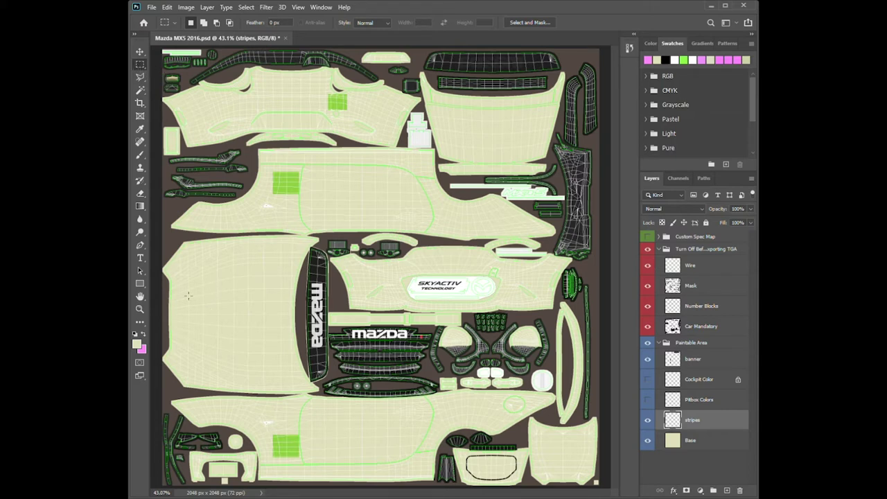
# Step: Zoom to 100% and pan to the hood panel beside the vertical mazda lettering
pyautogui.doubleClick(139, 309)
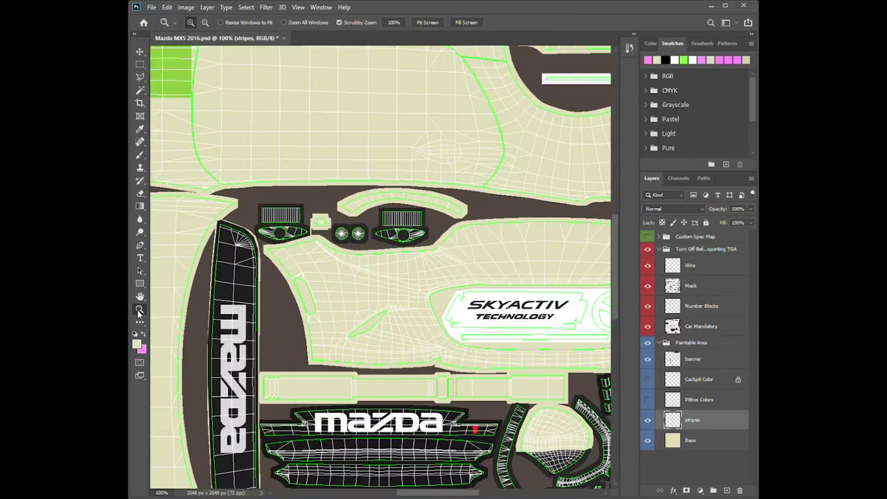
pyautogui.click(140, 296)
pyautogui.moveTo(183, 294); pyautogui.dragTo(507, 180)
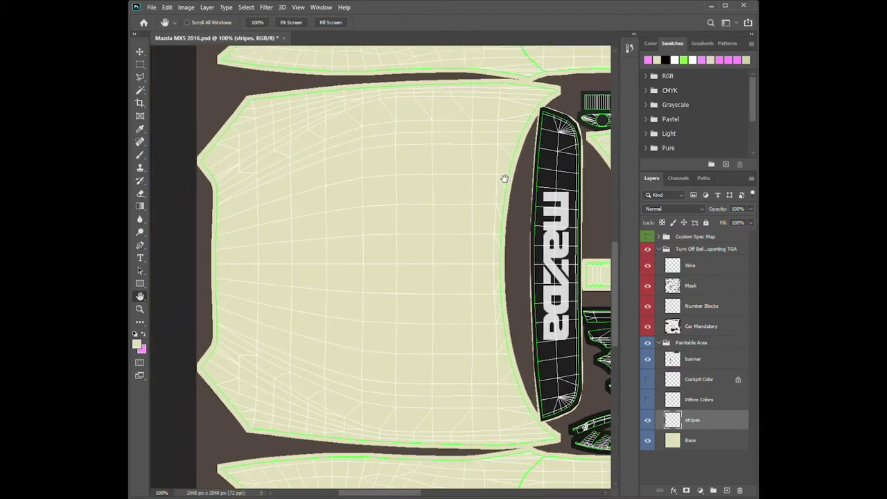
pyautogui.click(140, 64)
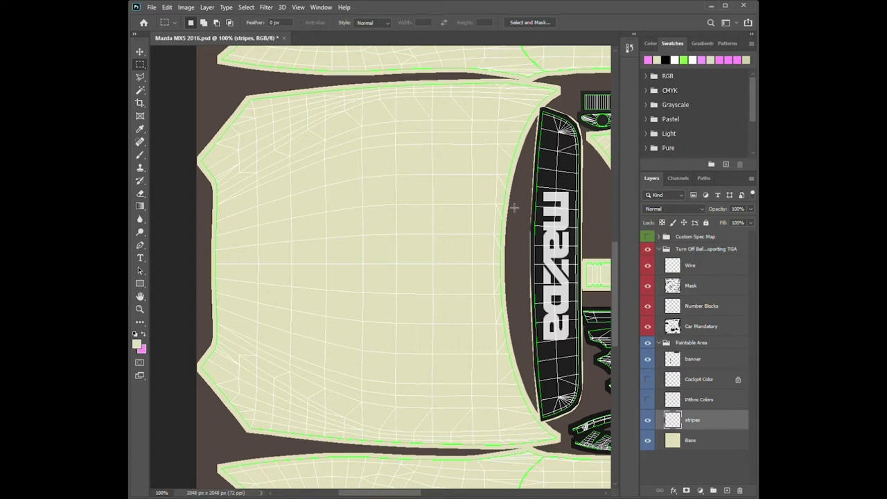
# Step: Select a rectangular band across the hood, fill it pink, and fit the template on screen
pyautogui.moveTo(514, 205); pyautogui.dragTo(204, 326)
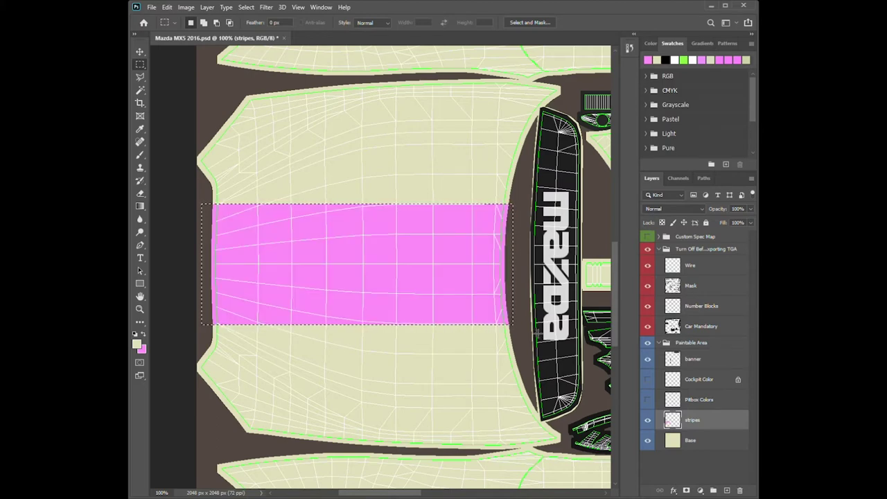
pyautogui.doubleClick(138, 298)
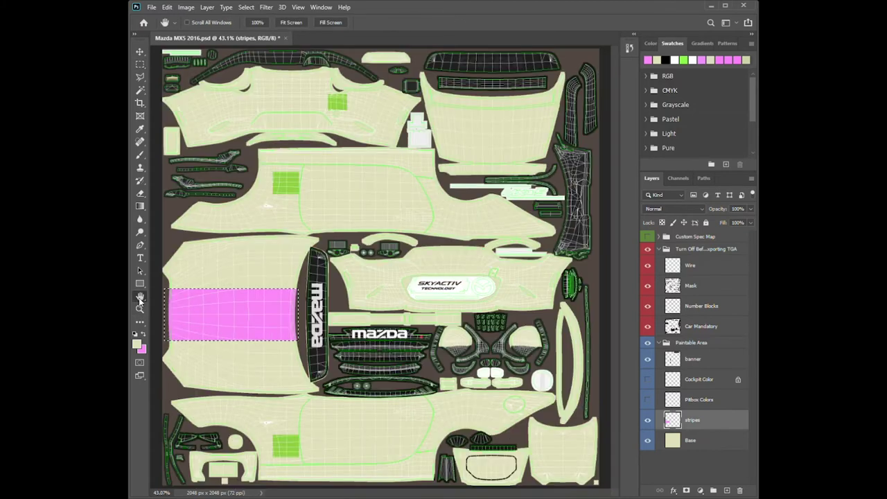